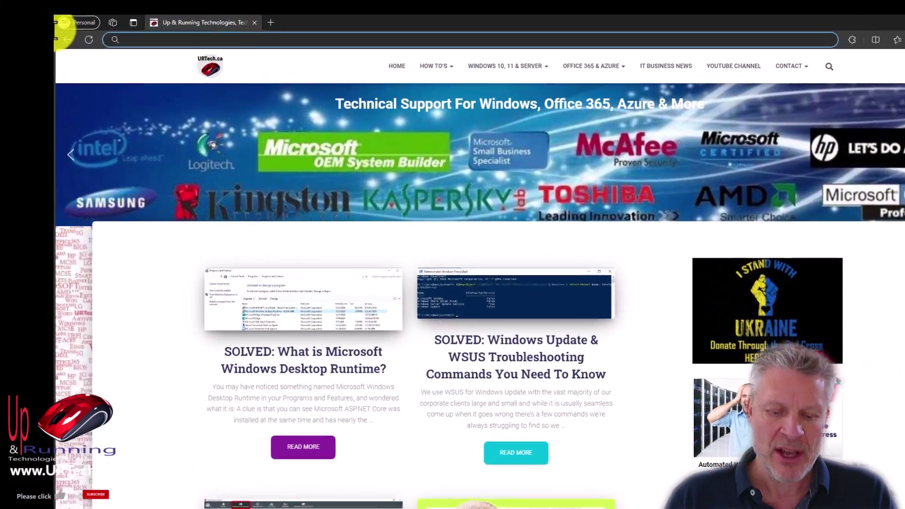
Go to fastfoto.com/getstarted in Edge to reach the FastFoto FF-680W support page.
text(fastfot)
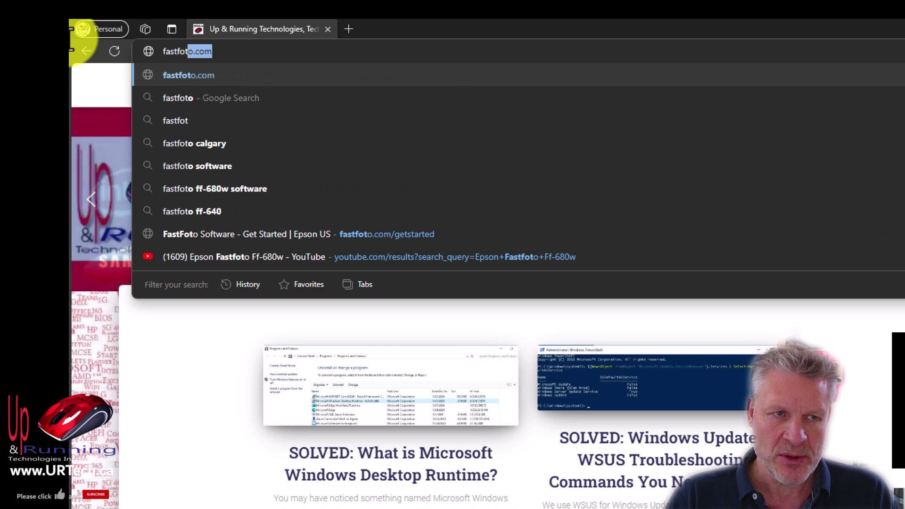
text(o)
text(.com)
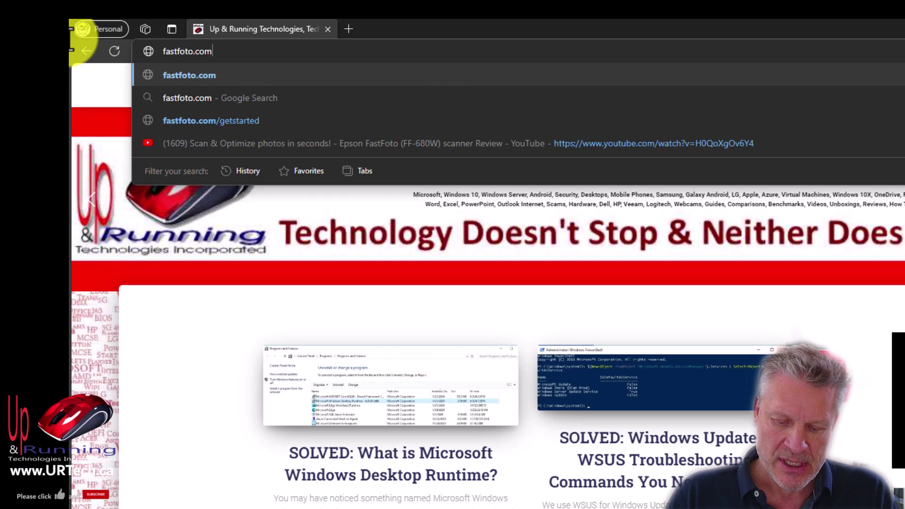
text(/getstarted)
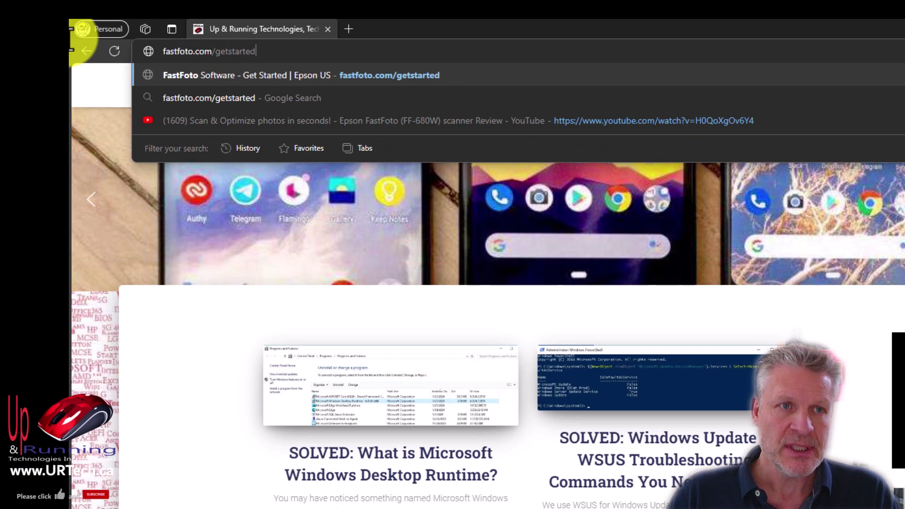
key(Return)
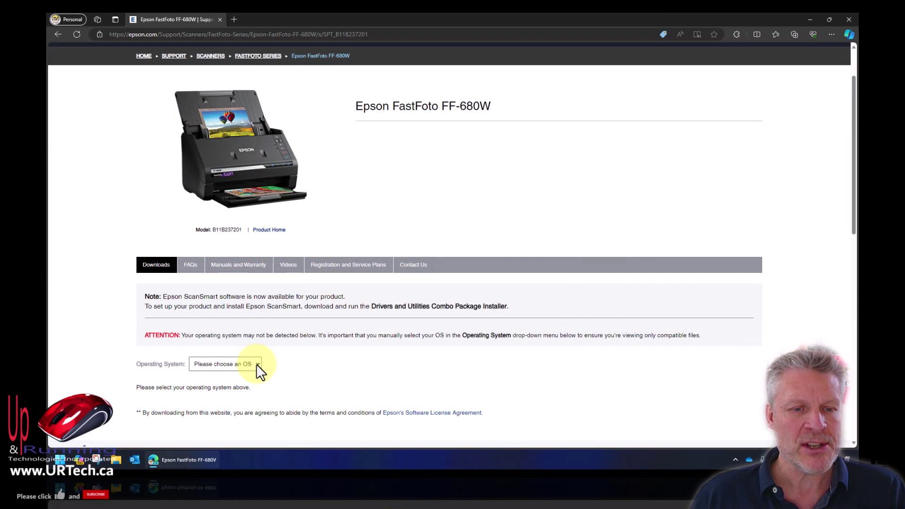
Choose Windows 11 as the operating system and list its FastFoto downloads.
click(257, 364)
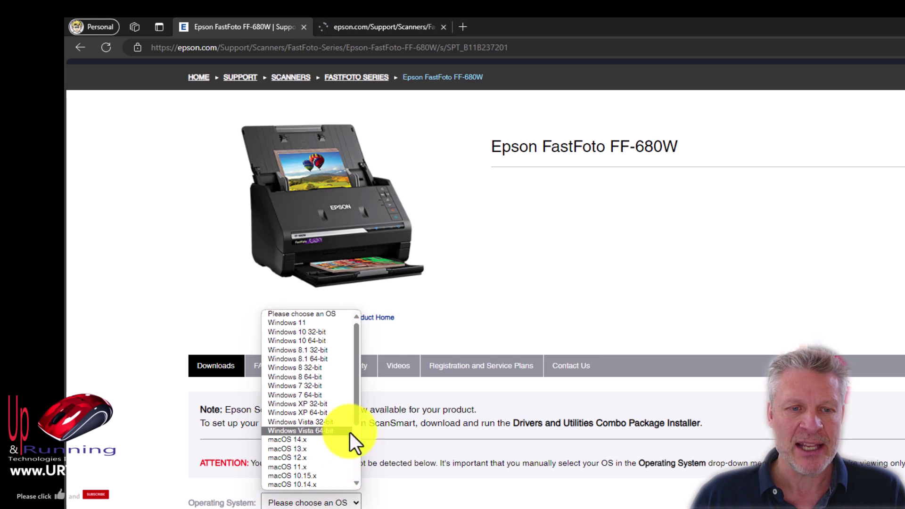
click(357, 407)
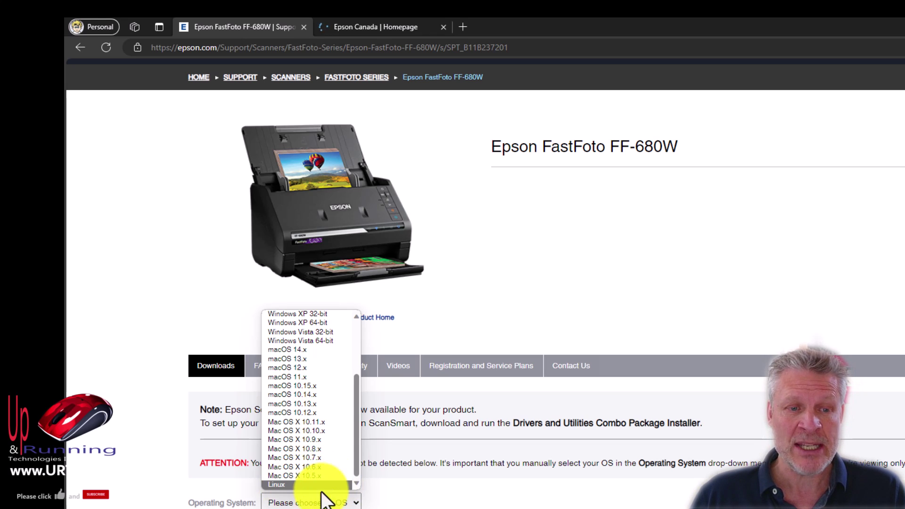
click(453, 479)
click(352, 501)
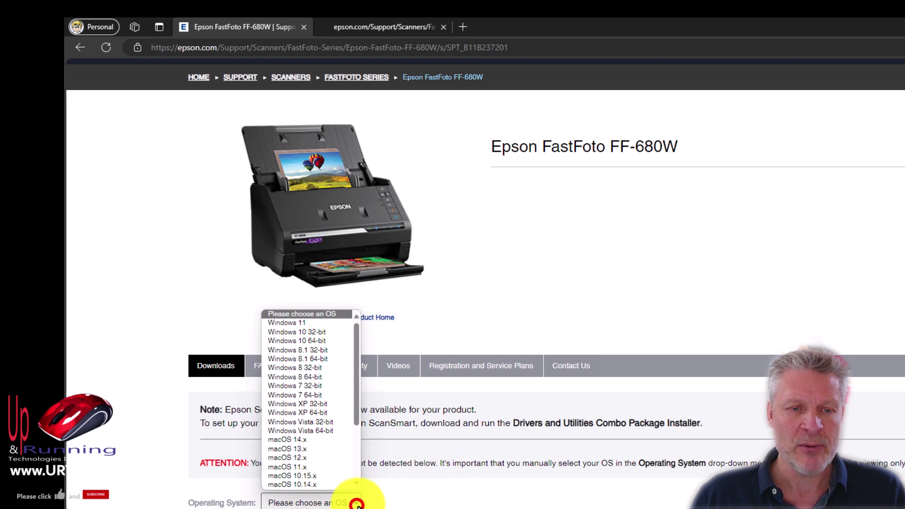
click(284, 320)
click(373, 501)
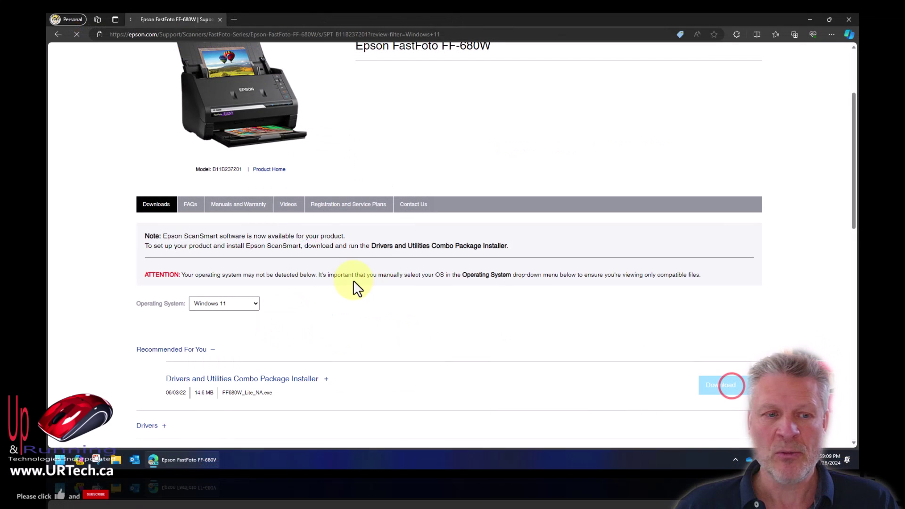
Expand the Drivers, Utilities and Admin Tools download sections.
scroll(353, 287, down, 4)
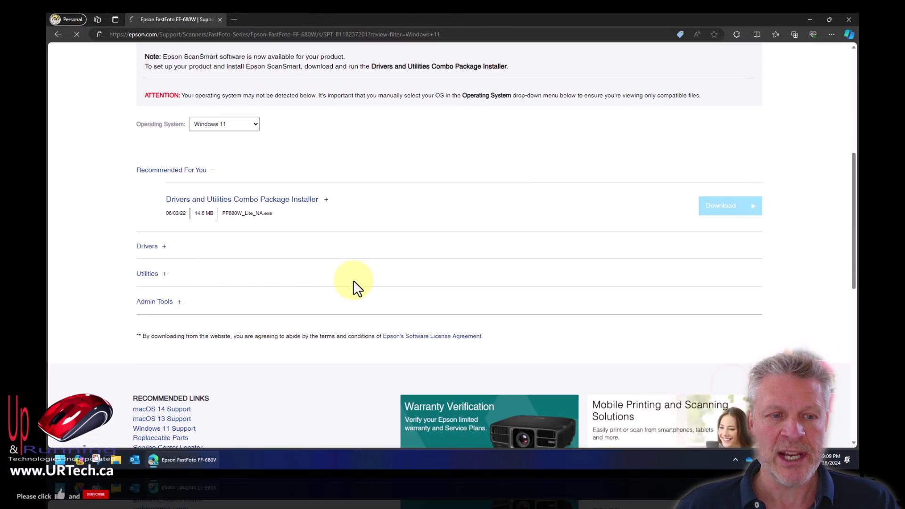
click(205, 241)
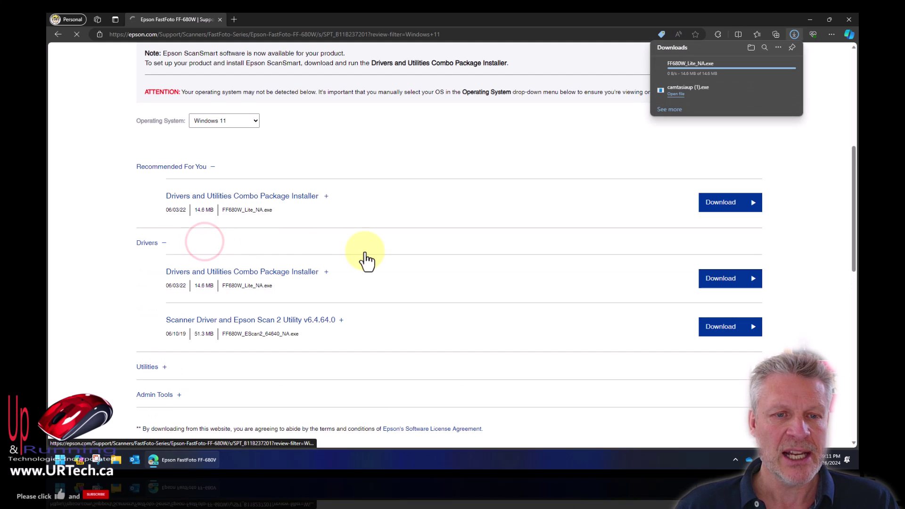
scroll(366, 258, down, 1)
click(218, 310)
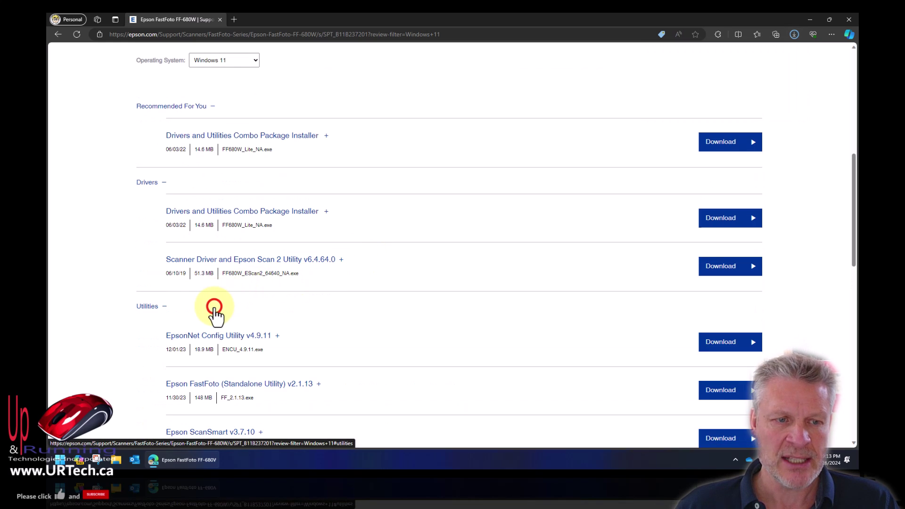
scroll(347, 320, down, 2)
scroll(325, 335, down, 3)
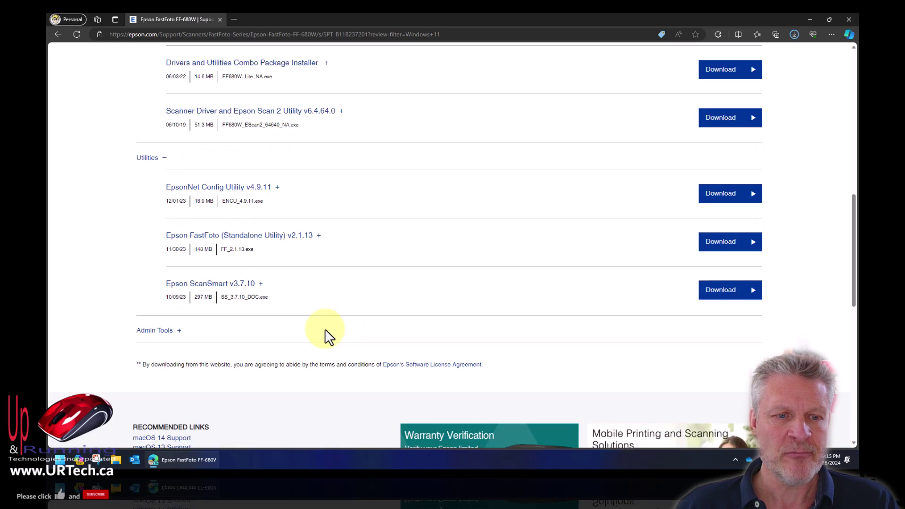
click(266, 179)
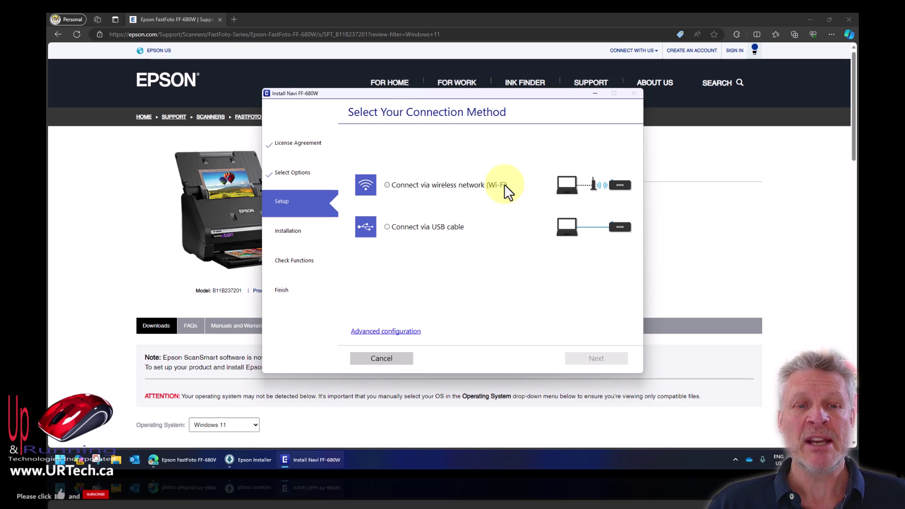
Pick Wi-Fi as the scanner connection and choose WPS button setup in Install Navi.
click(386, 228)
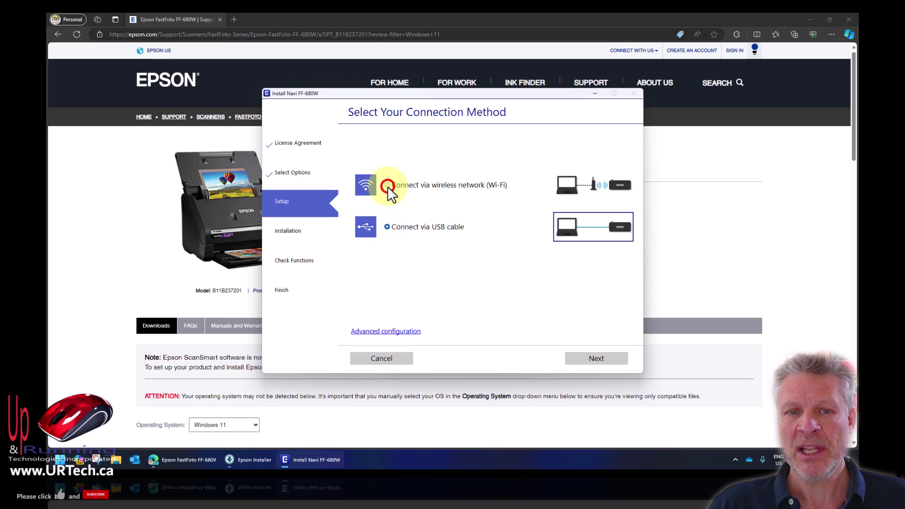
click(387, 186)
click(584, 362)
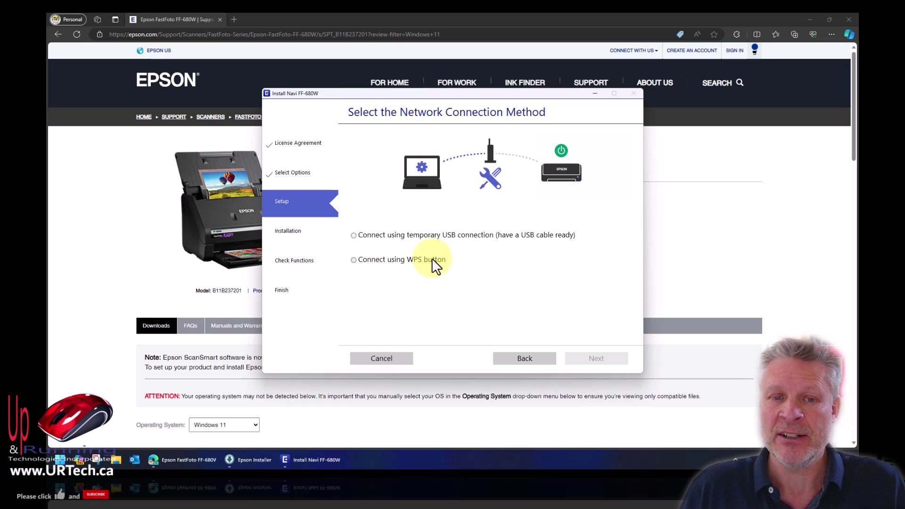
click(432, 259)
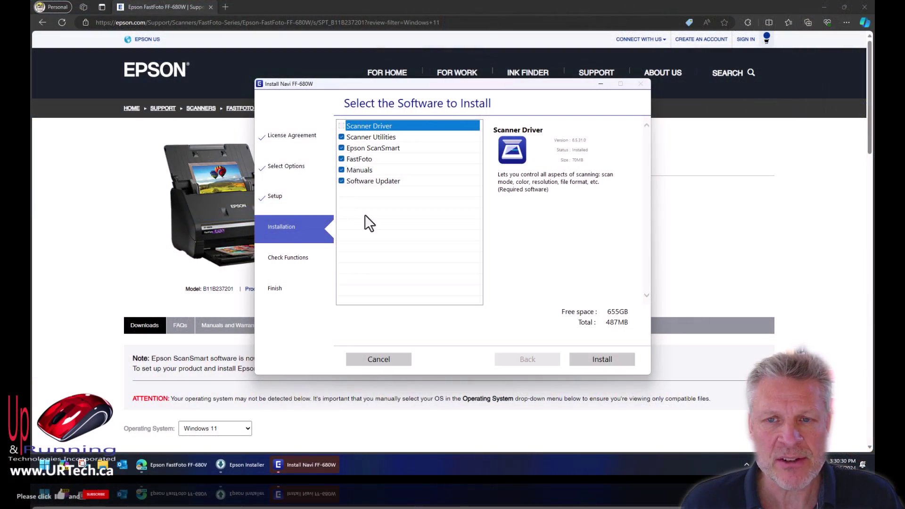
Install the selected software, then replace the FastFoto file name prefix with the family surname.
click(602, 360)
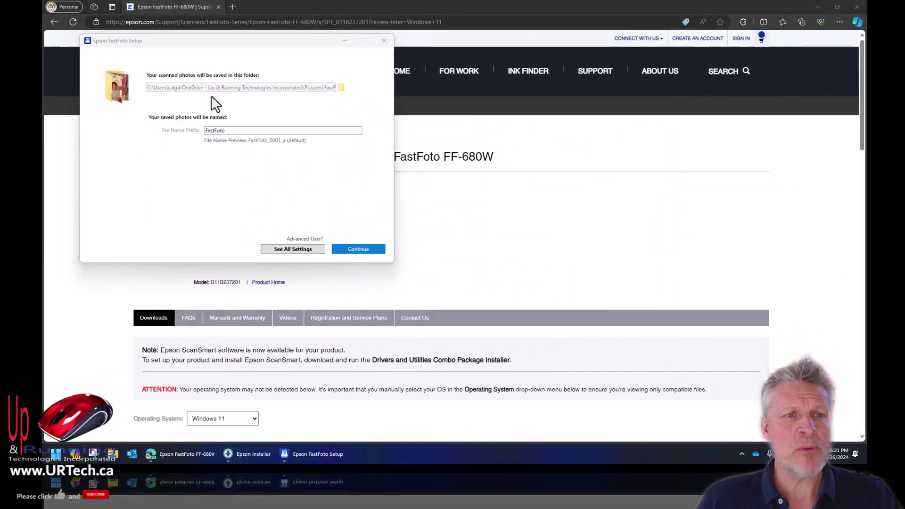
click(236, 131)
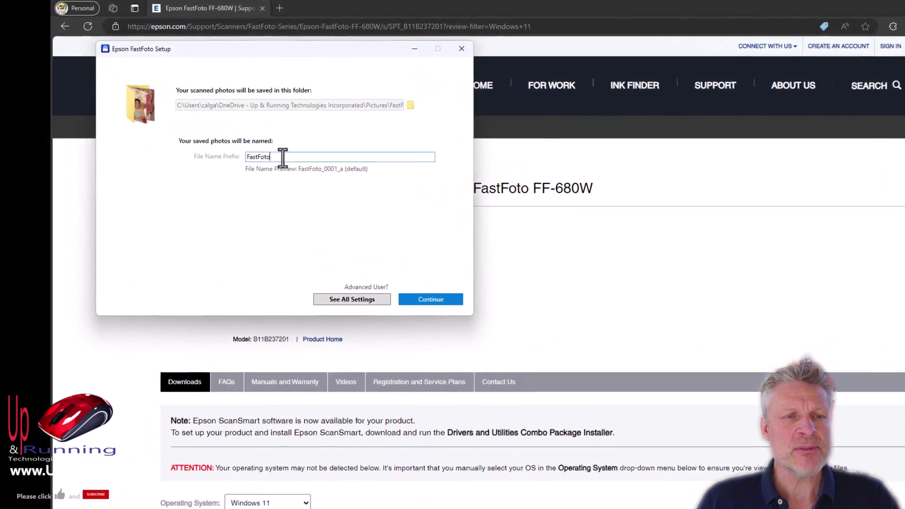
double_click(283, 157)
text(Matyt)
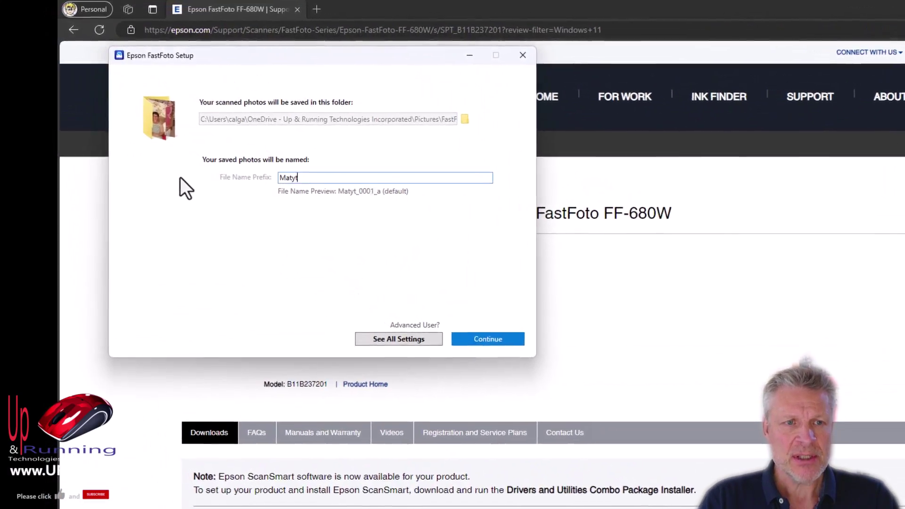
key(BackSpace)
key(BackSpace)
text(thews)
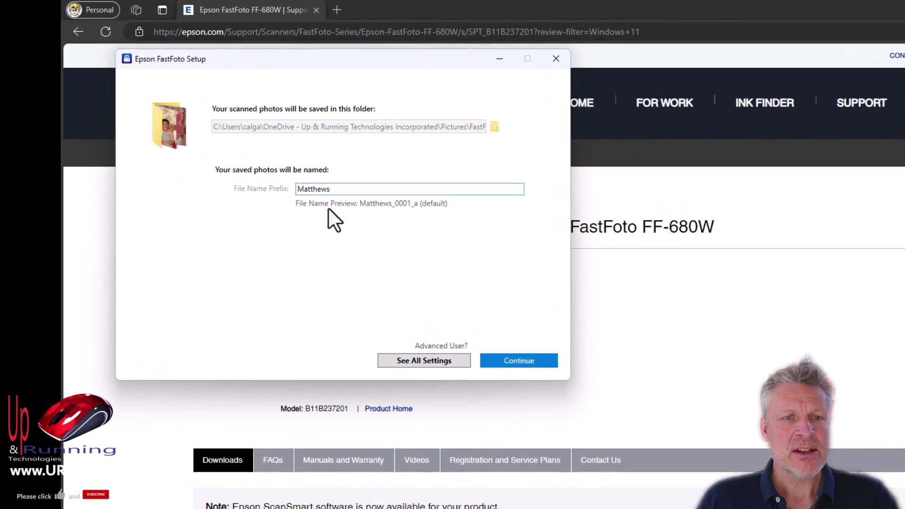
double_click(314, 189)
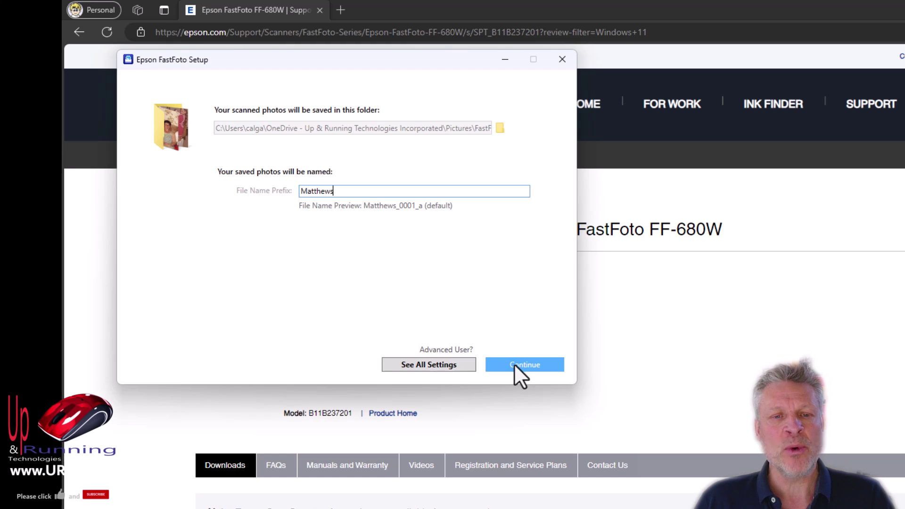
Open the full FastFoto Settings and show the Enhancements page with its sample photo comparison.
click(429, 365)
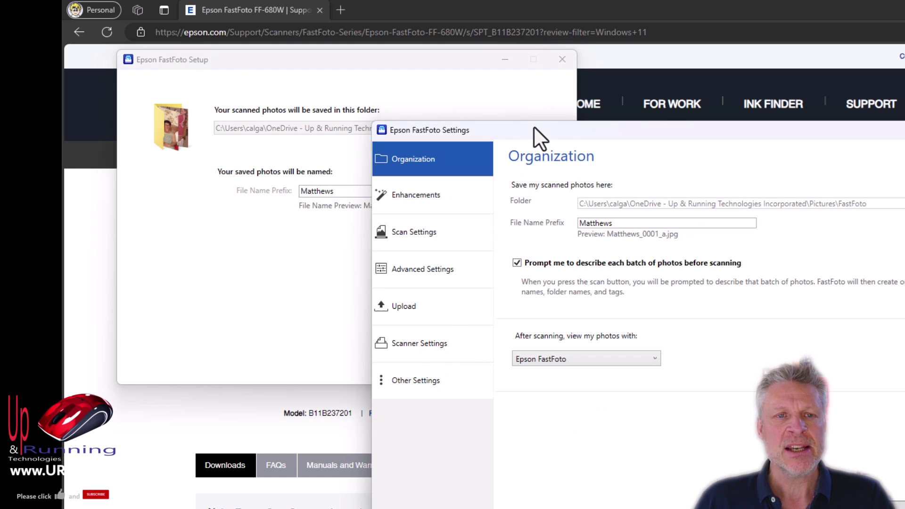
drag(618, 222, 542, 239)
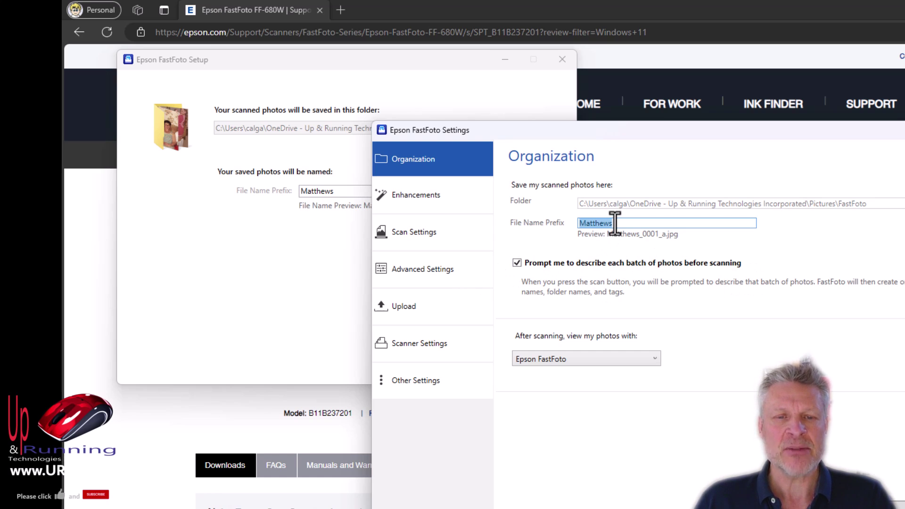
click(426, 193)
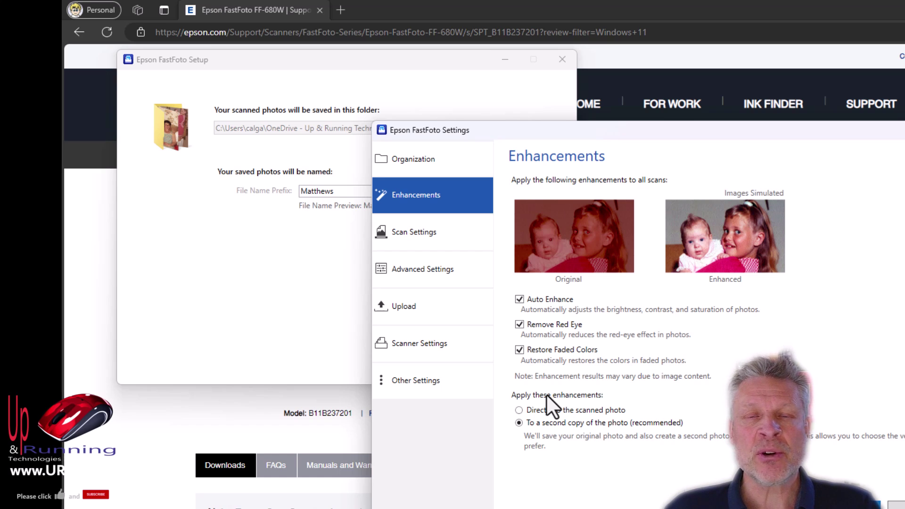
Keep enhancements saving to a second copy, then show the Scan Settings page.
click(518, 410)
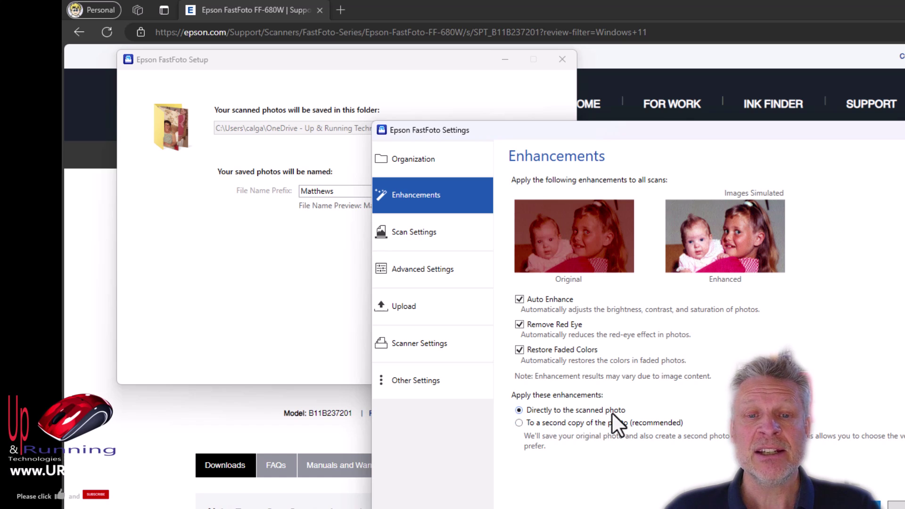
click(518, 423)
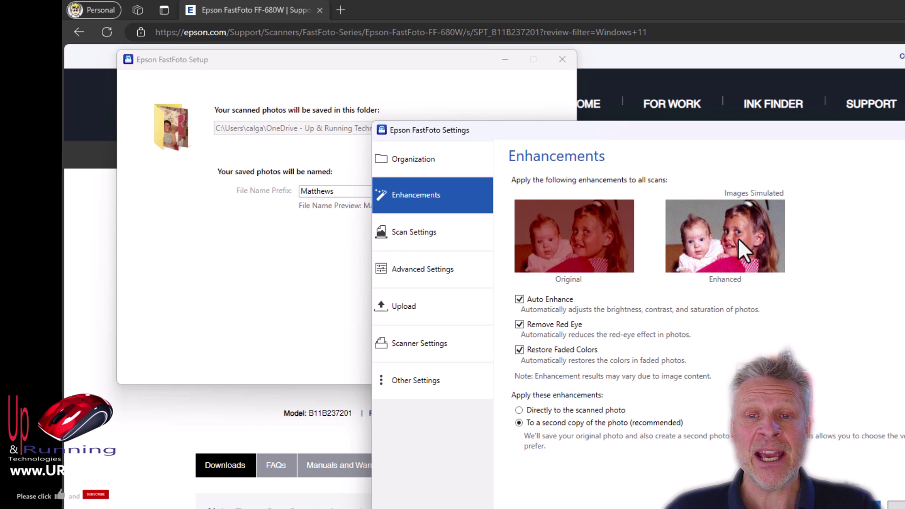
click(423, 231)
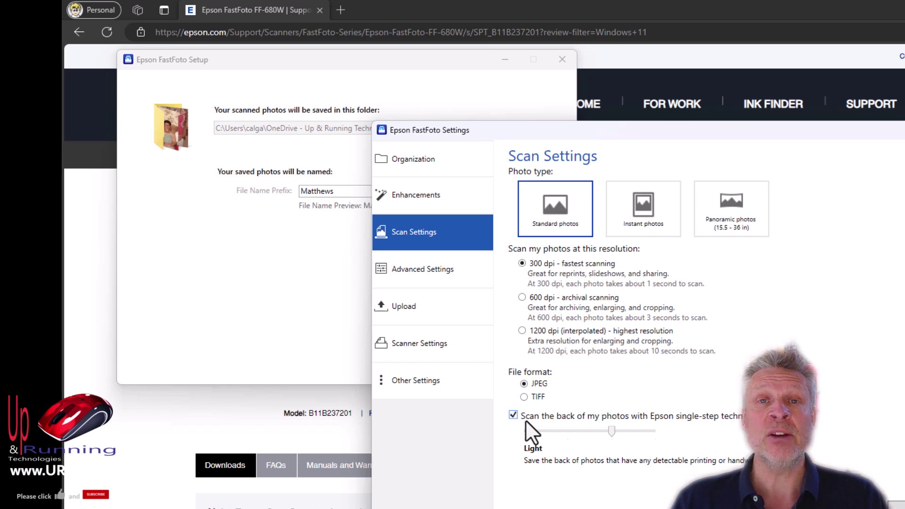
Review the Advanced, Upload and Scanner settings, plus the counter, power save and adjustment tabs.
click(441, 276)
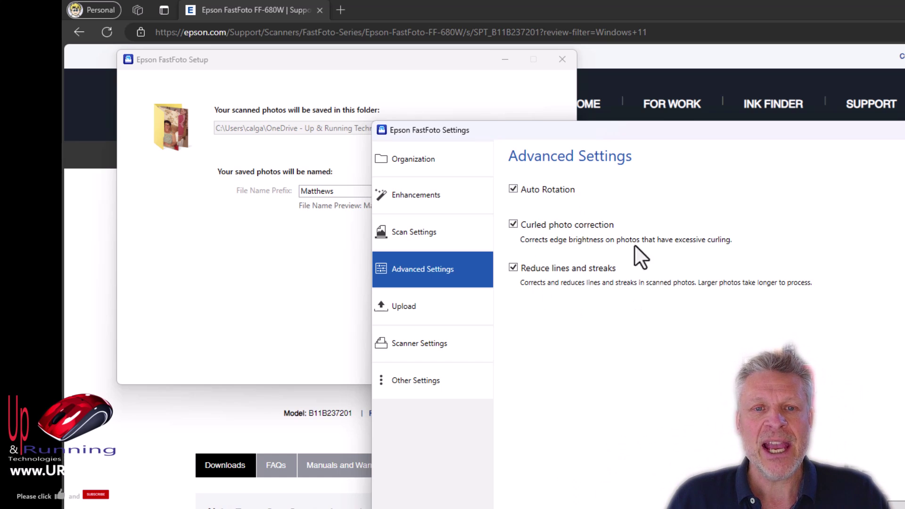
click(413, 306)
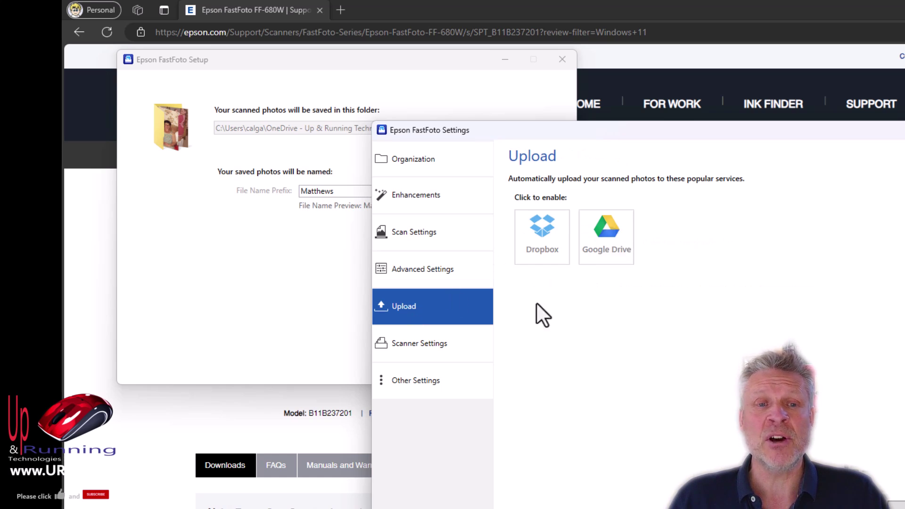
click(423, 340)
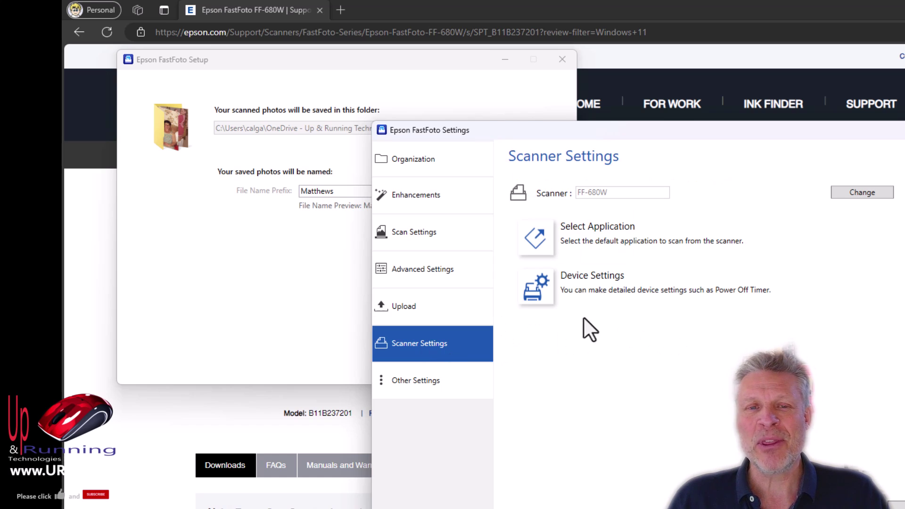
click(537, 290)
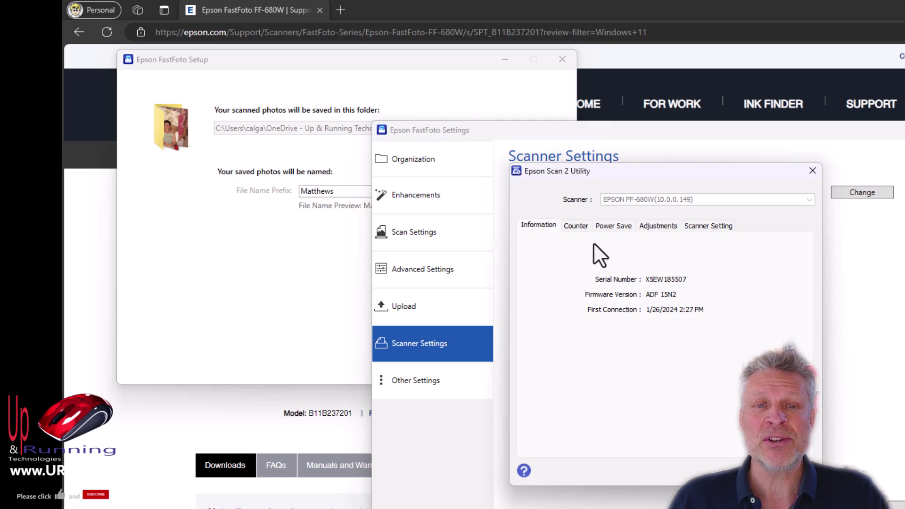
click(578, 224)
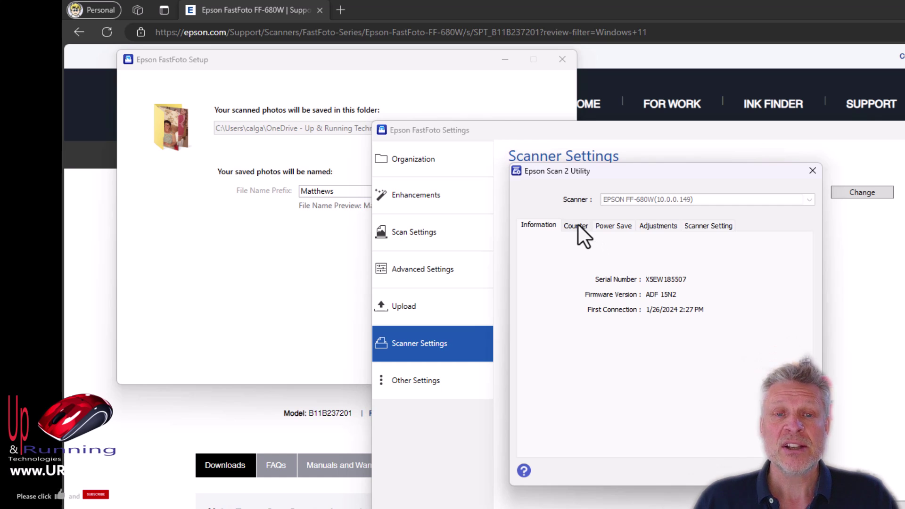
click(613, 226)
click(658, 226)
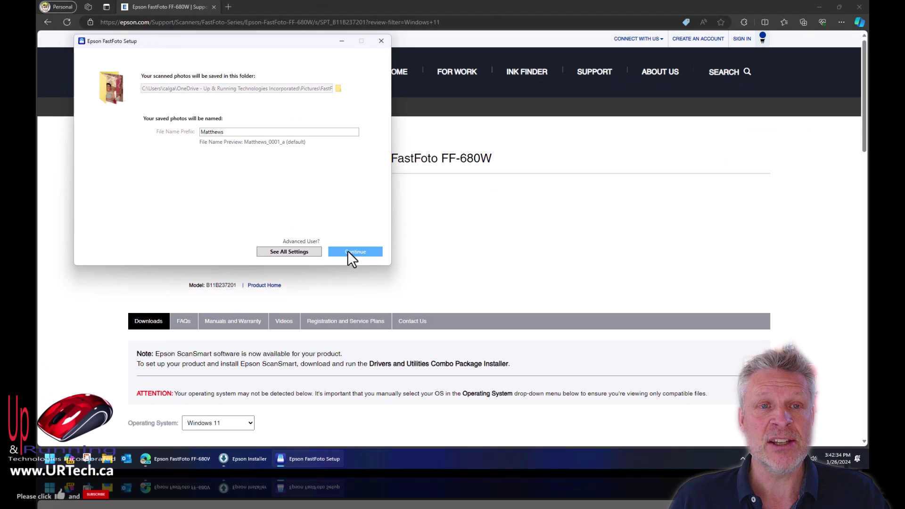
Finish the setup dialog so the main FastFoto window opens.
click(348, 251)
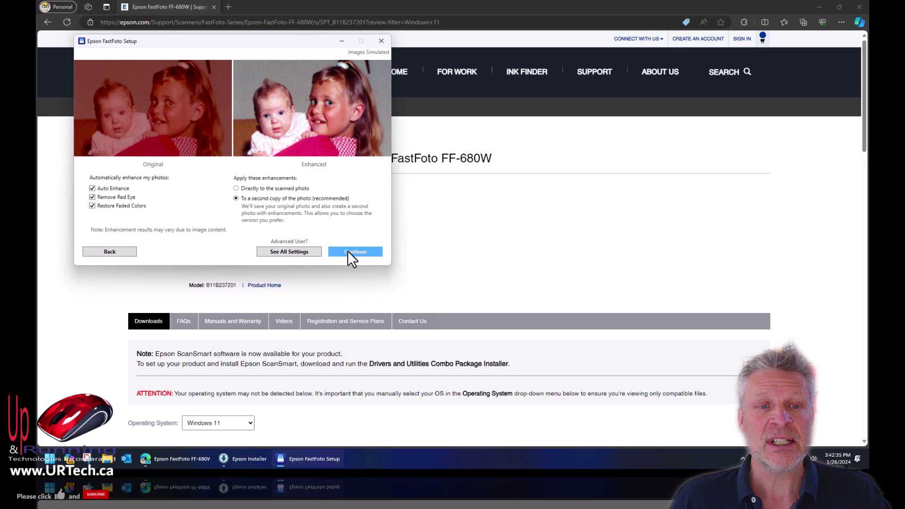
drag(177, 43, 369, 99)
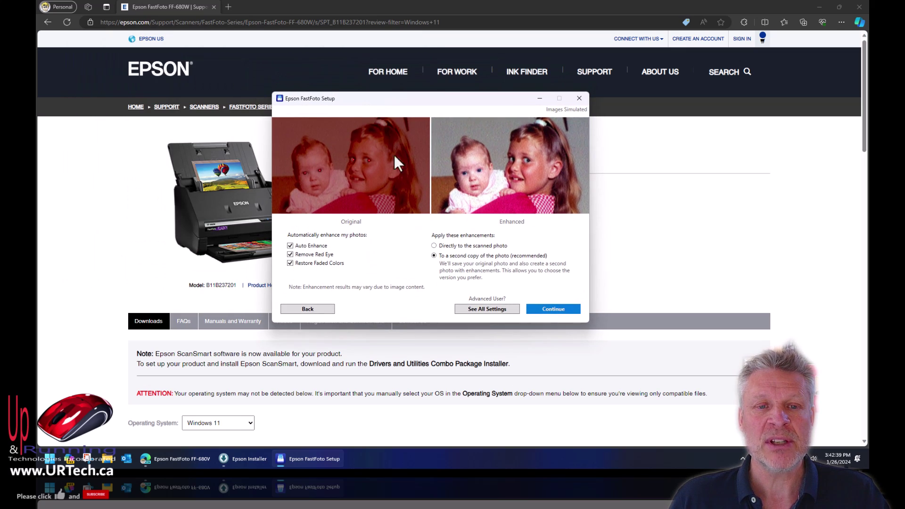
click(553, 309)
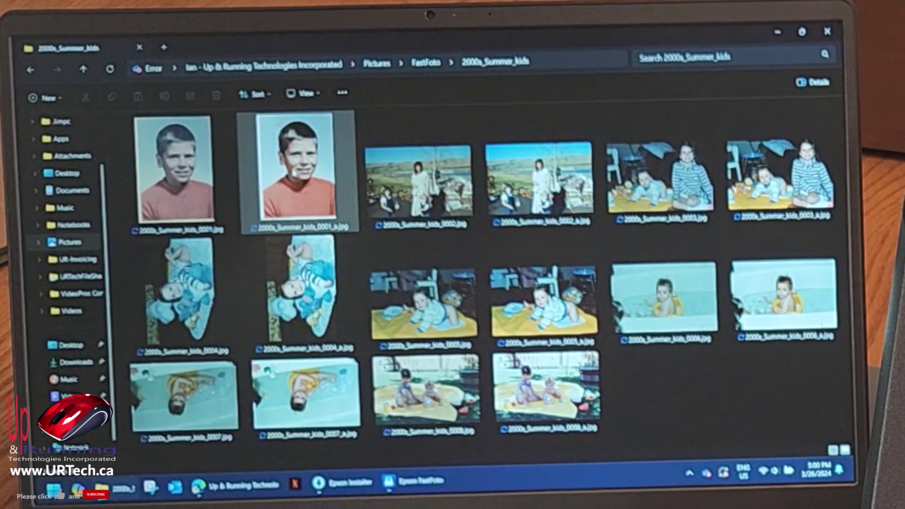
Bring Epson FastFoto to the front and open its Settings window.
mouse_move(294, 173)
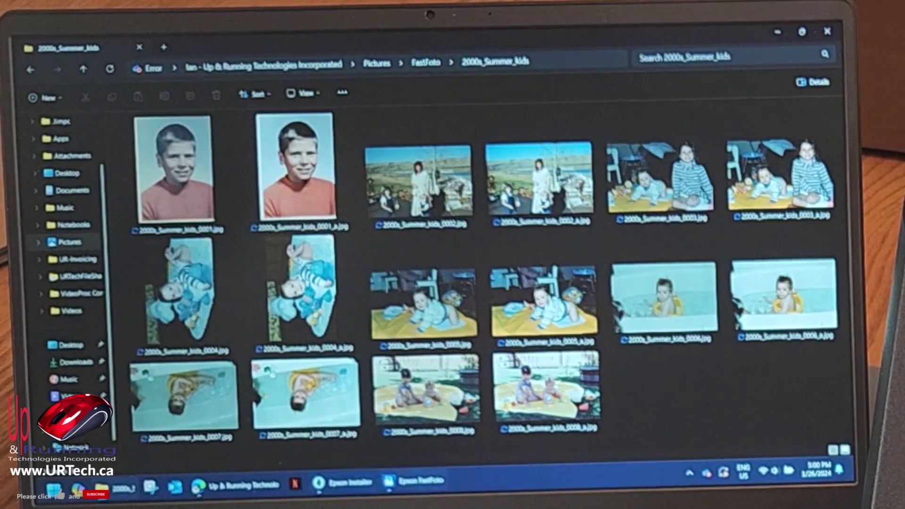
click(411, 481)
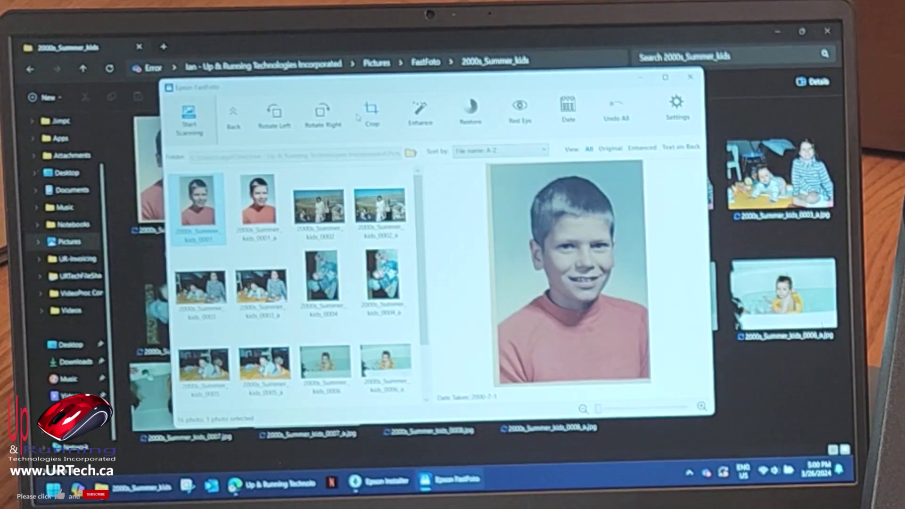
click(419, 110)
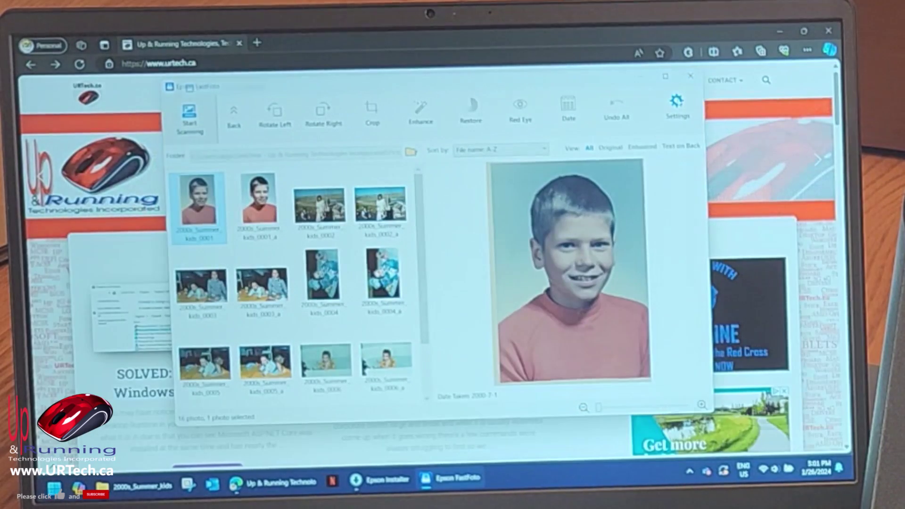
click(677, 108)
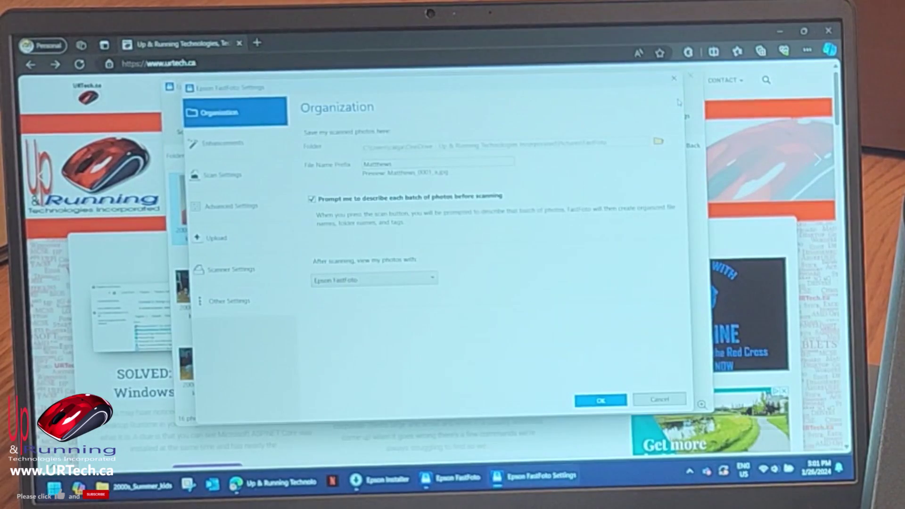
Switch the scan resolution from 300 dpi to 600 dpi archival scanning.
click(240, 175)
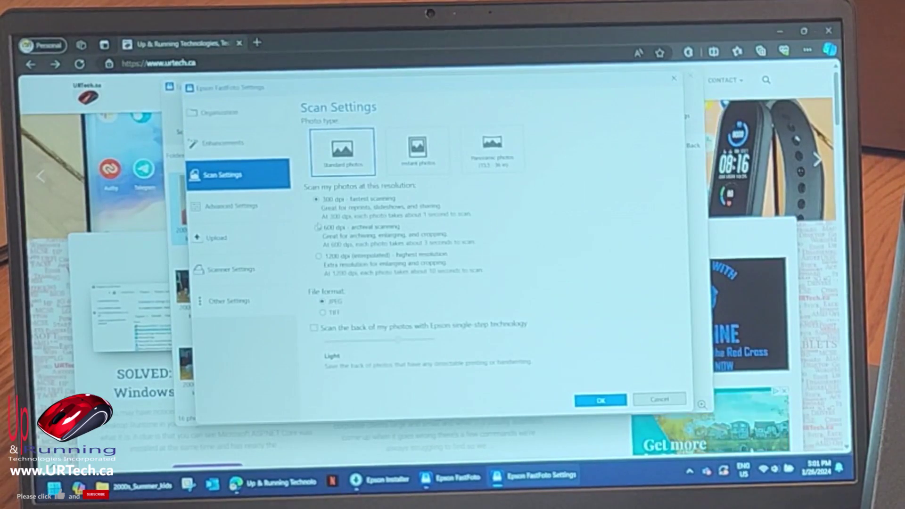
click(317, 228)
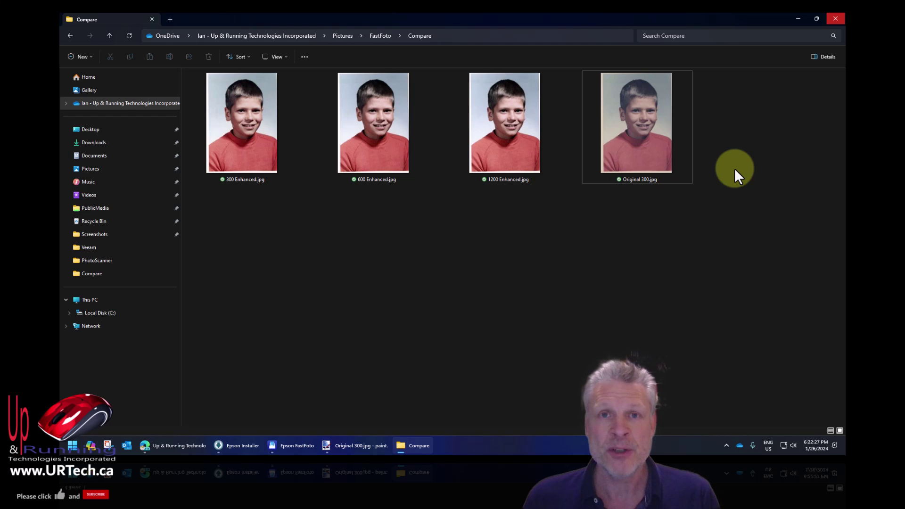
Compare the file sizes of Original 300 and the 300, 600 and 1200 Enhanced JPEGs, then switch to paint.net.
click(647, 145)
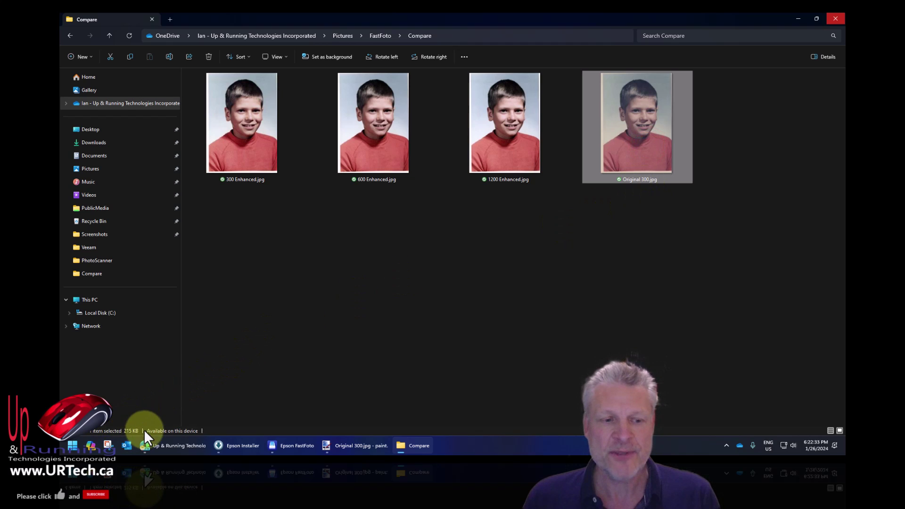
mouse_move(616, 138)
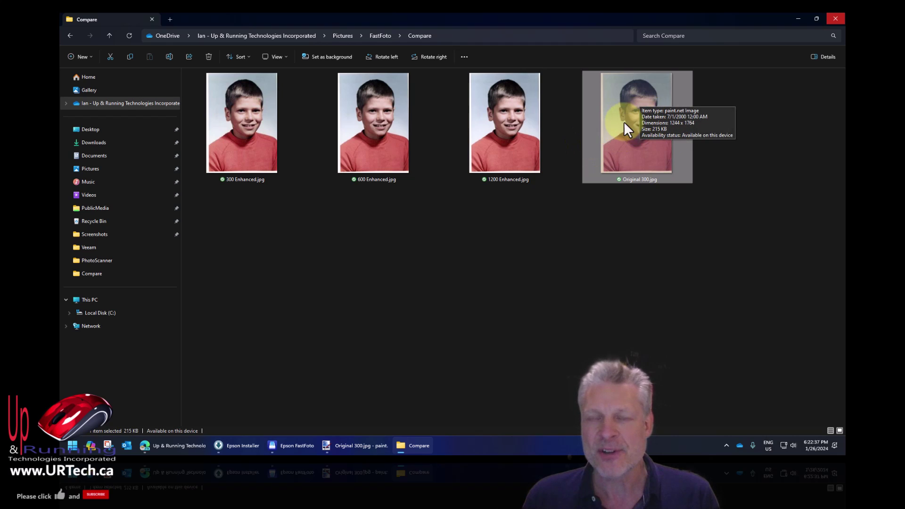
click(232, 146)
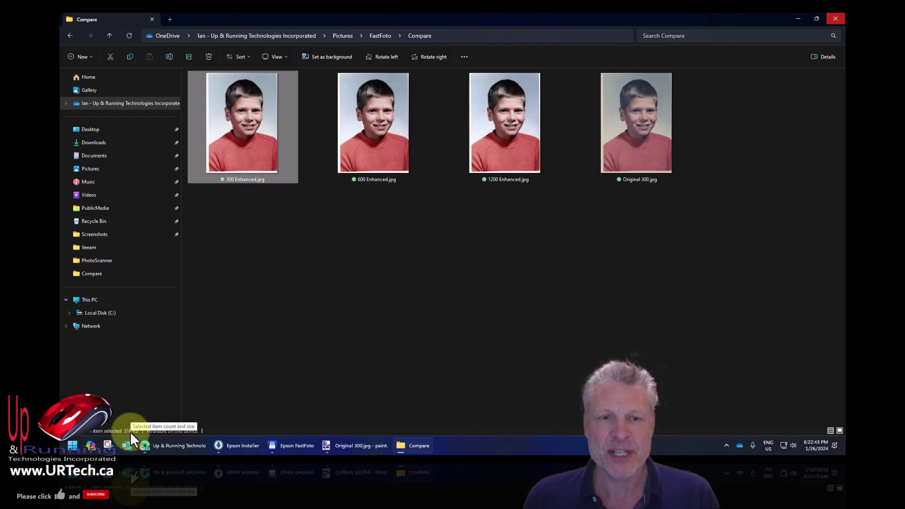
click(380, 134)
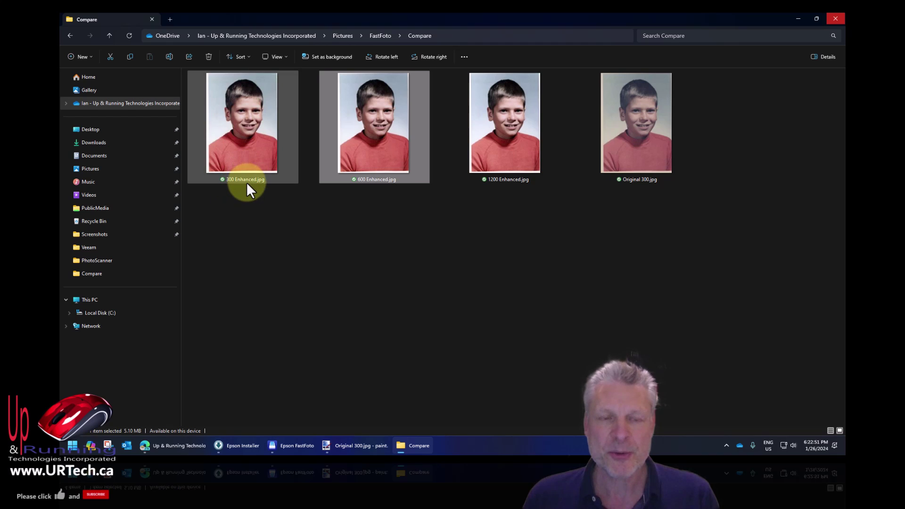
mouse_move(247, 182)
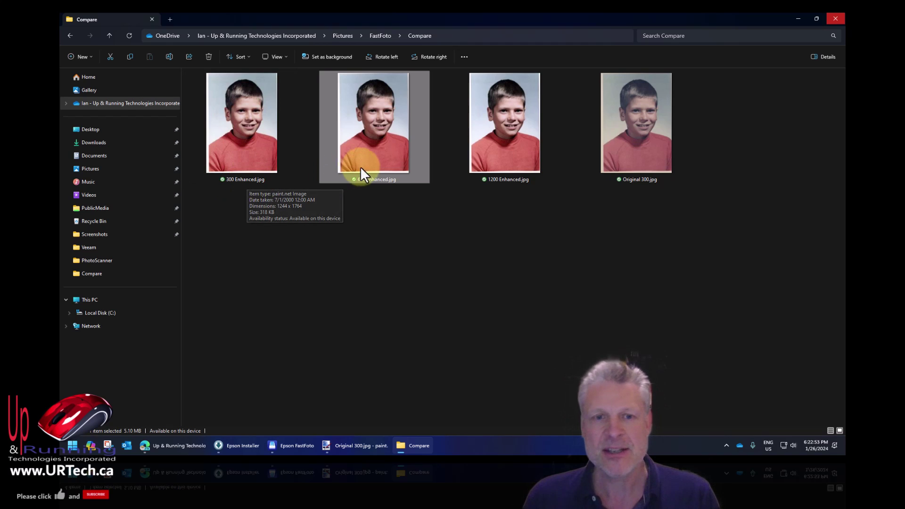
mouse_move(376, 163)
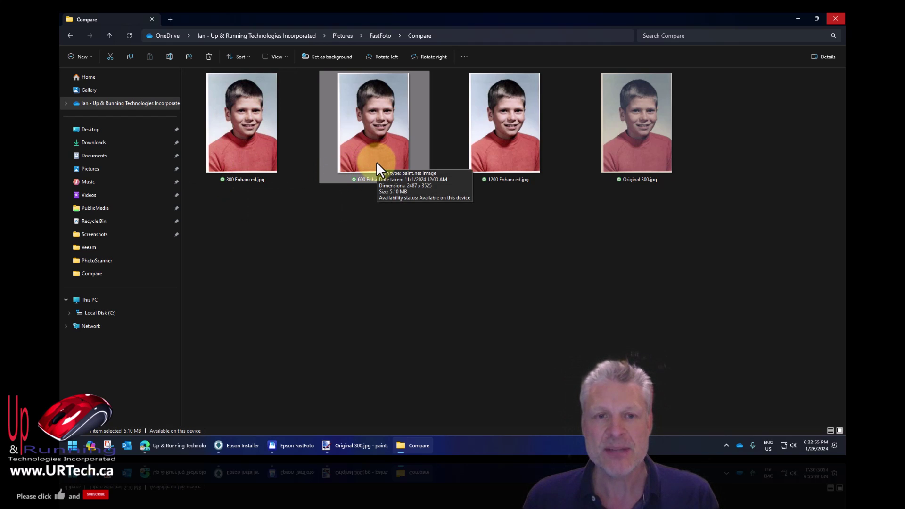
click(506, 151)
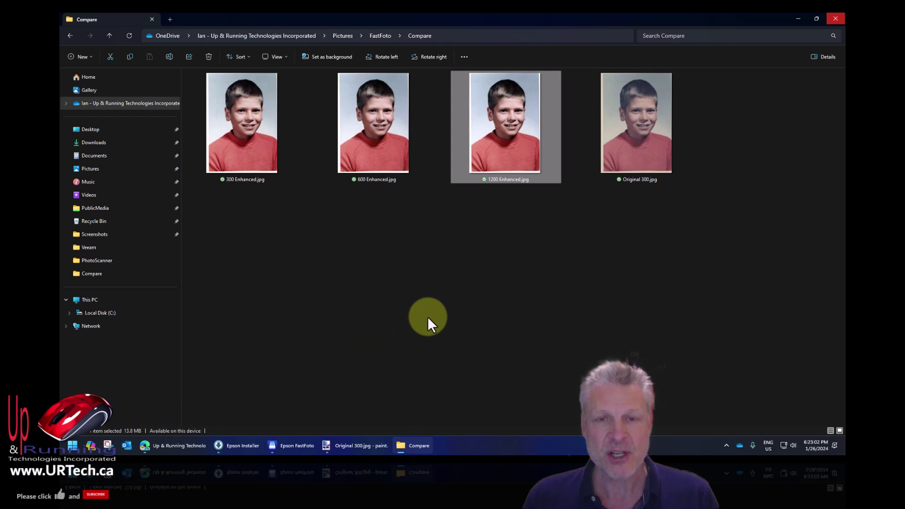
click(342, 448)
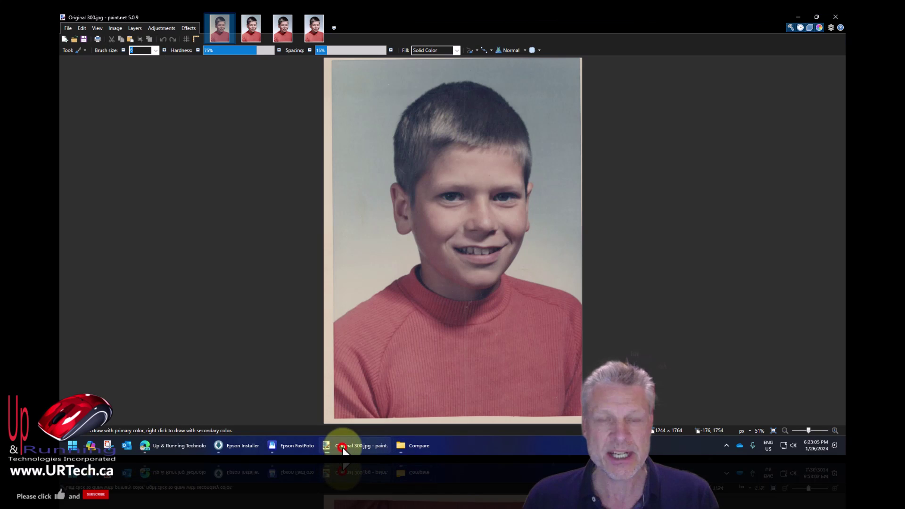
Display Original 300.jpg at 100% actual size.
click(244, 35)
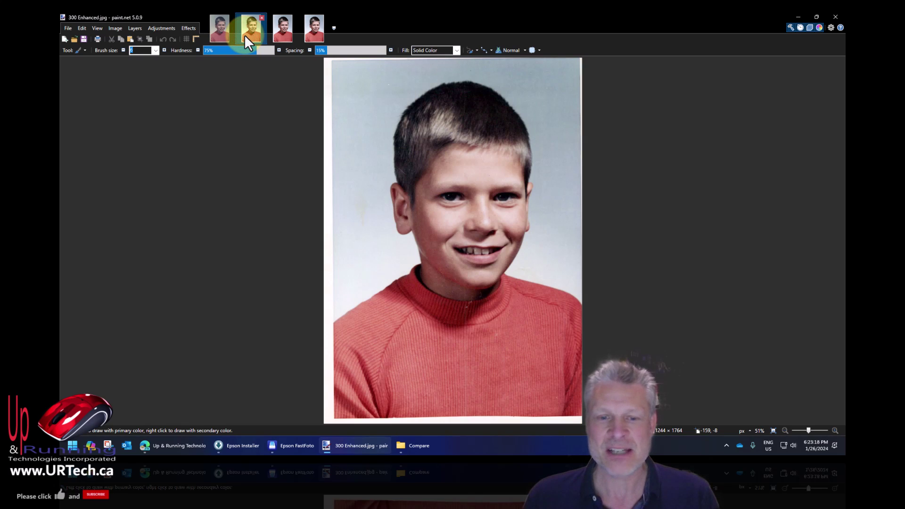
key(ctrl+Tab)
key(ctrl+Tab)
drag(248, 32, 219, 32)
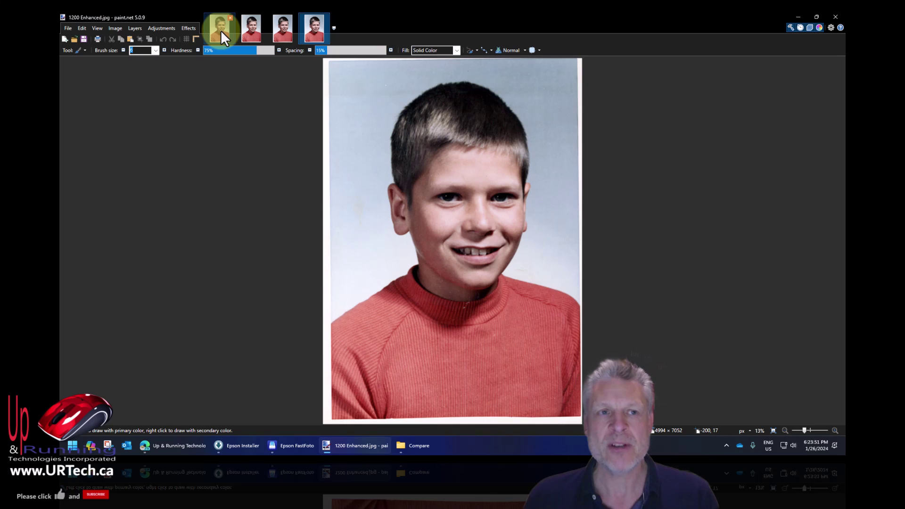
click(220, 30)
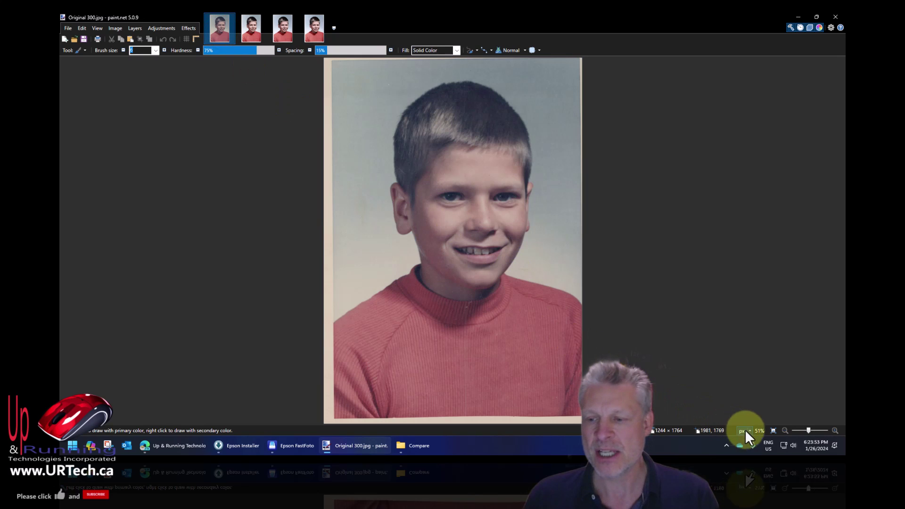
click(773, 430)
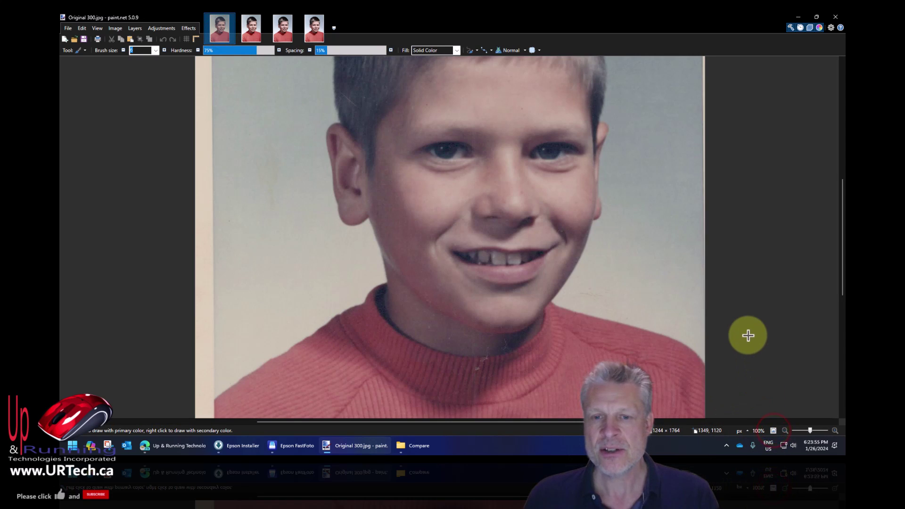
View 300 Enhanced.jpg, then 600 Enhanced.jpg, each at actual size.
click(251, 34)
click(769, 430)
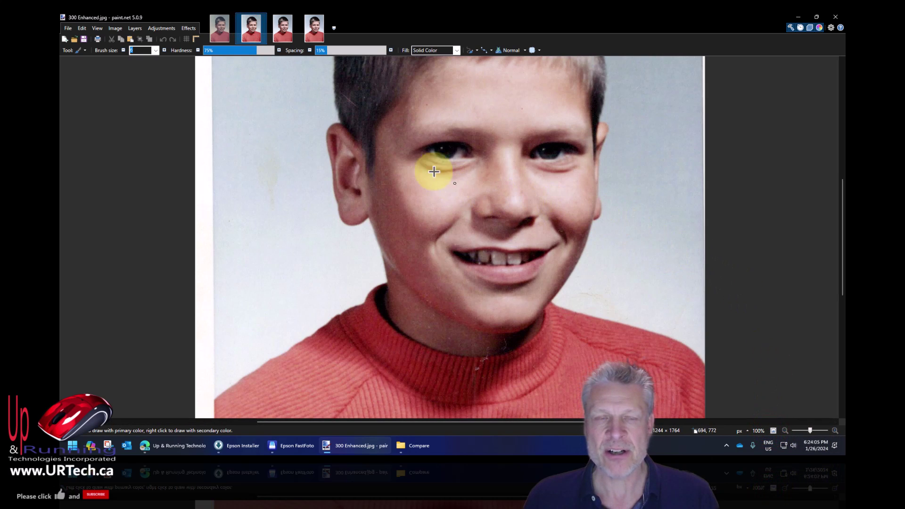
click(283, 29)
click(773, 431)
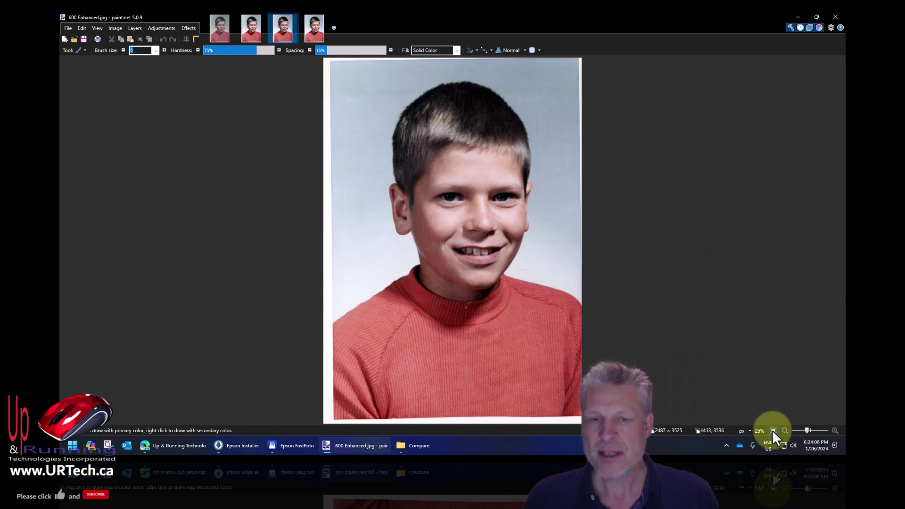
click(772, 430)
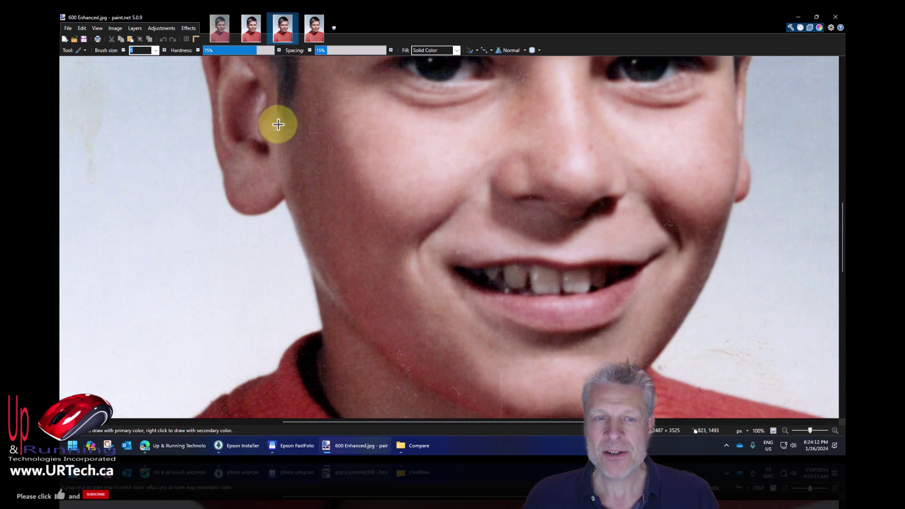
Flip between 300 Enhanced and 600 Enhanced to compare facial detail, ending on 300.
click(254, 29)
click(281, 34)
click(246, 35)
click(281, 33)
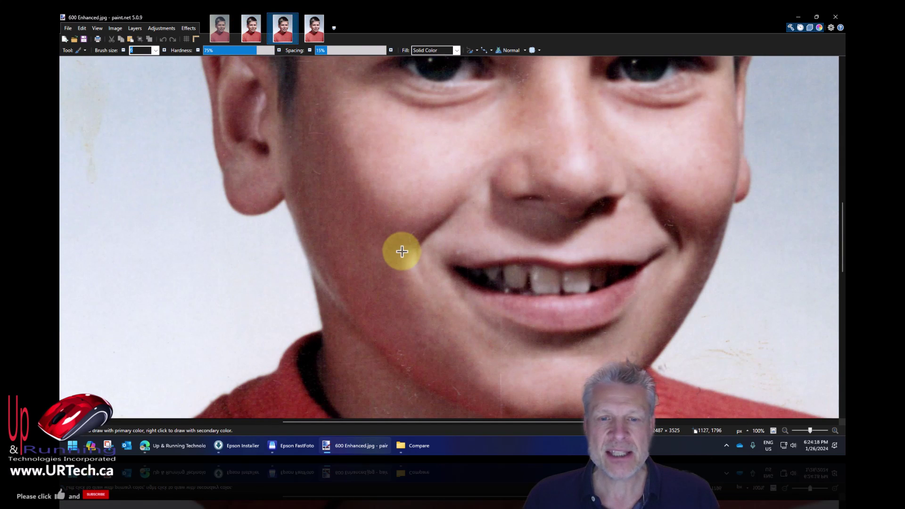
click(252, 31)
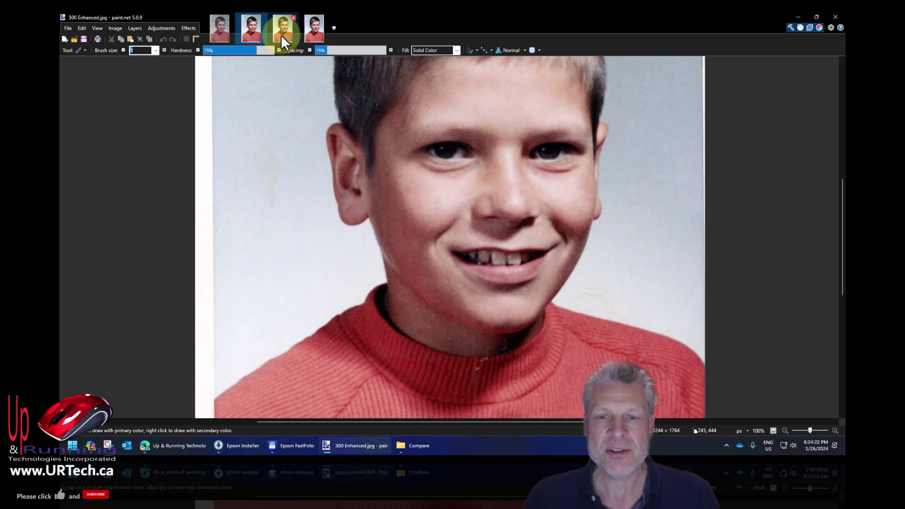
Compare the 600 Enhanced and 1200 Enhanced close-ups, then return to 300 Enhanced.
click(282, 38)
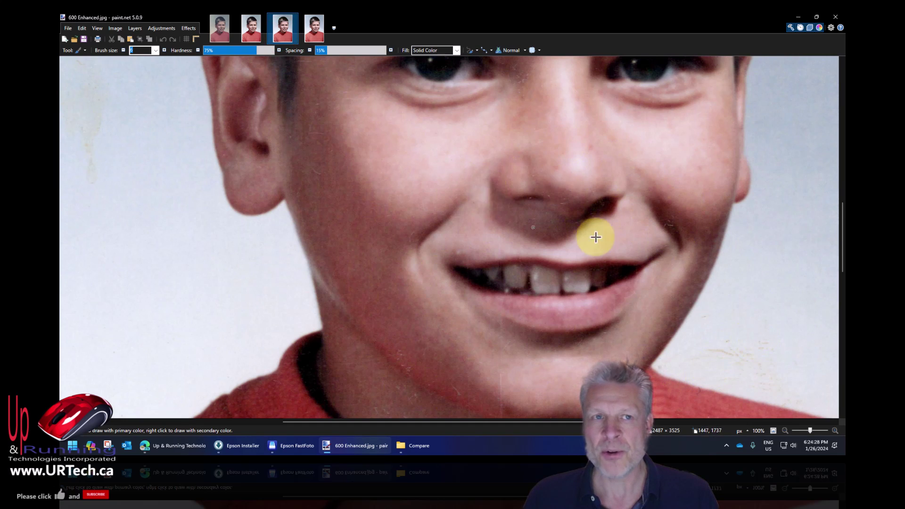
click(312, 38)
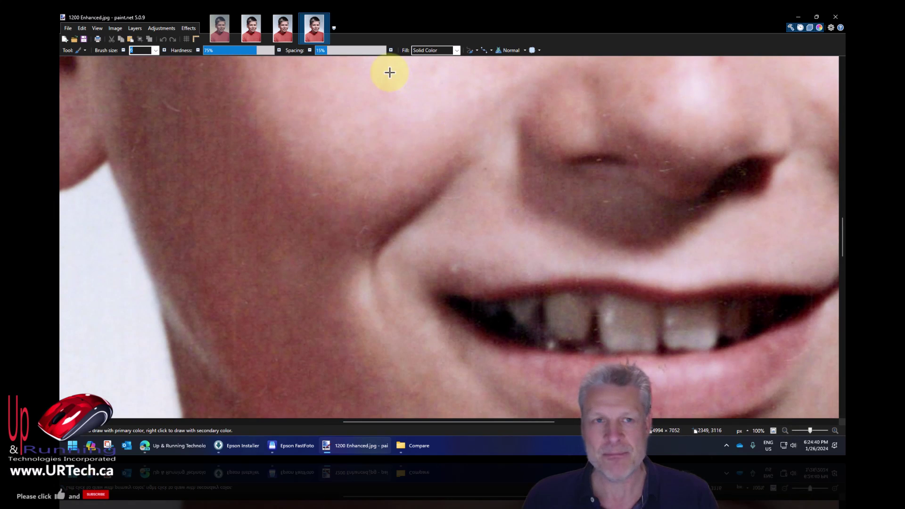
click(285, 31)
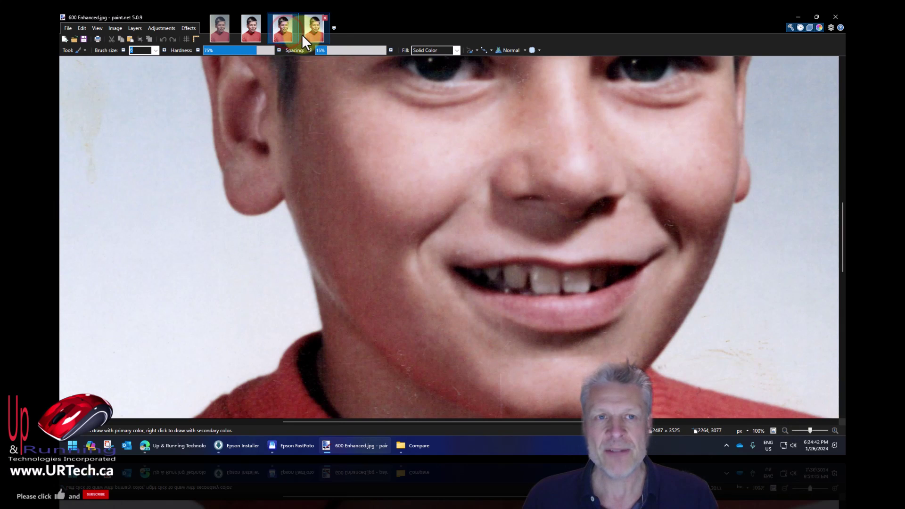
click(308, 35)
click(285, 35)
click(250, 34)
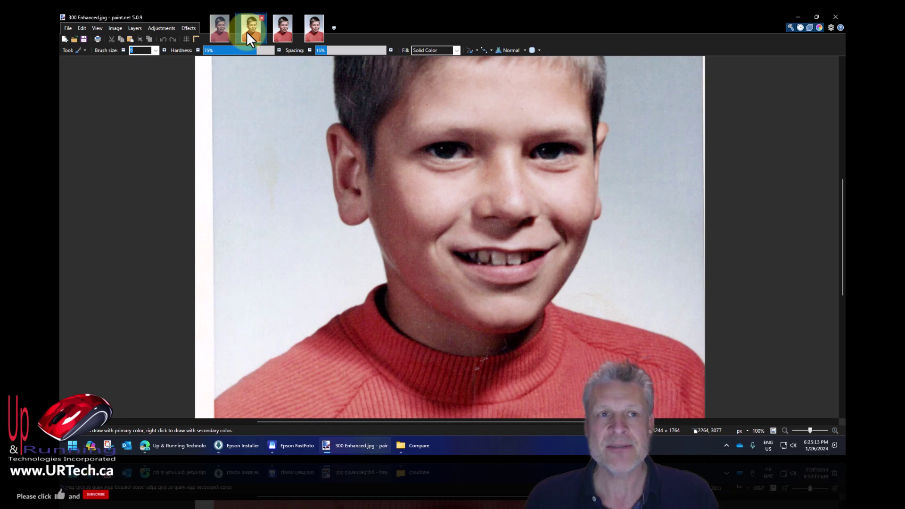
Alternate between 300 Enhanced and 600 Enhanced once more, finishing on 300 Enhanced.jpg.
click(214, 34)
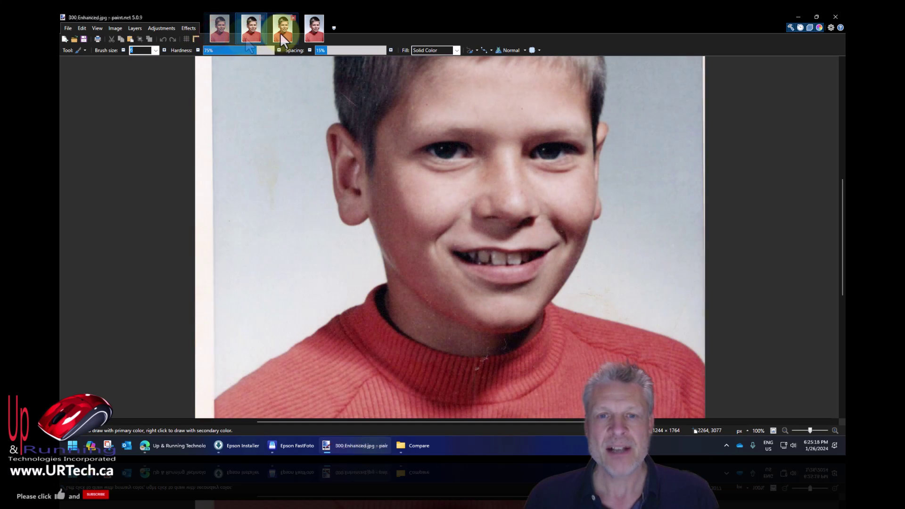
click(280, 32)
click(243, 32)
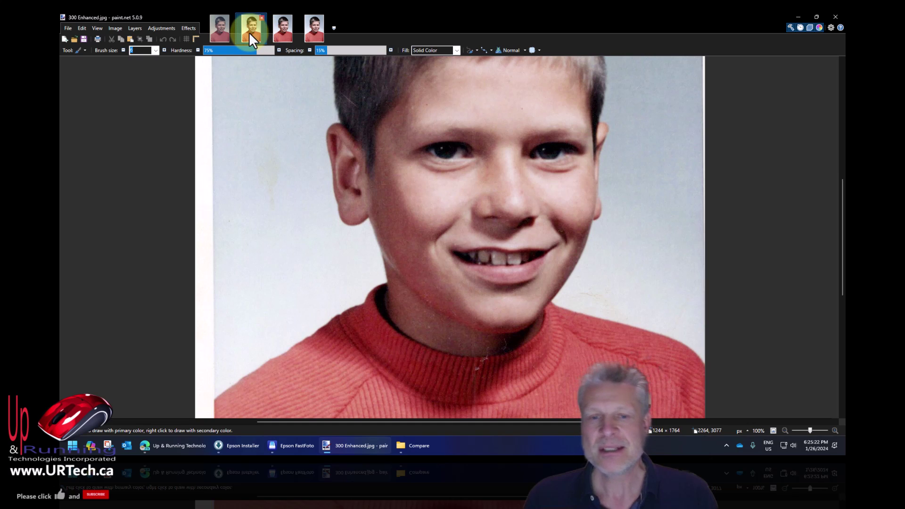
click(279, 32)
click(257, 32)
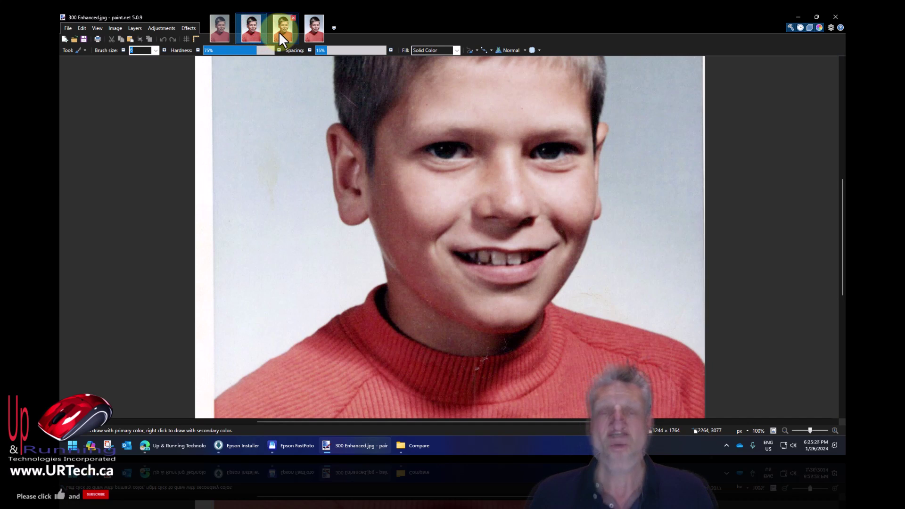